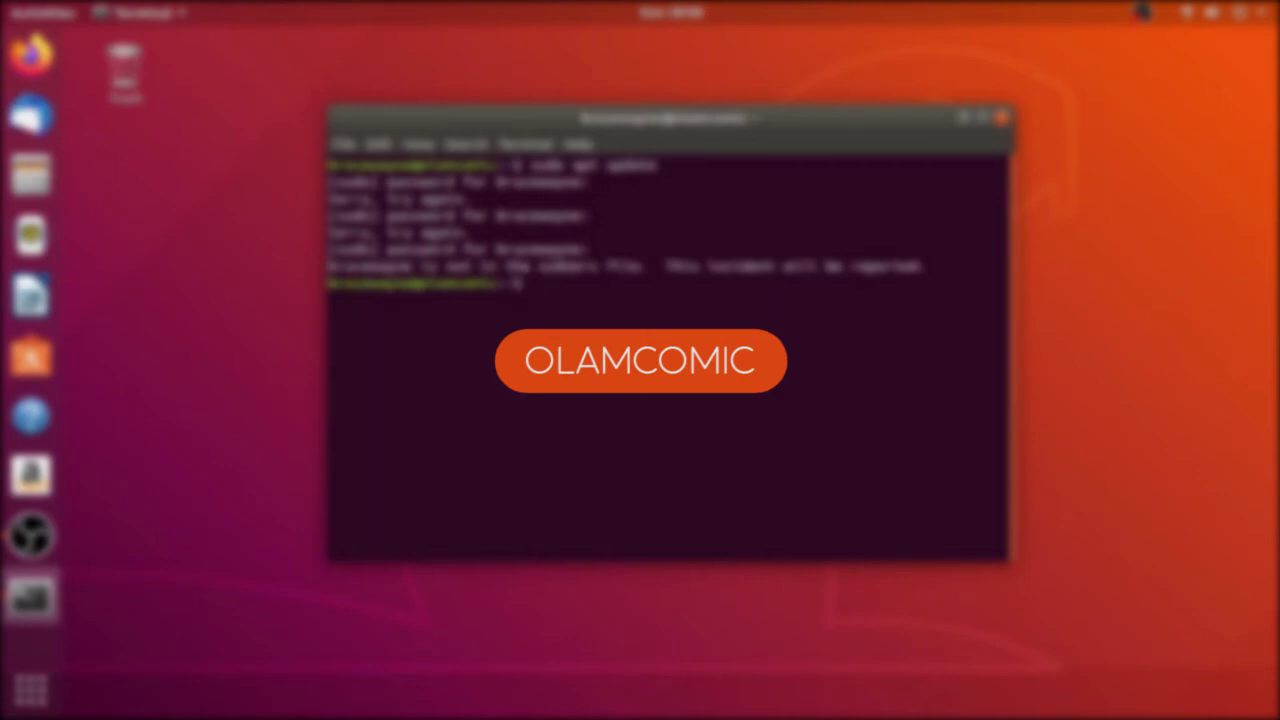
# Step: Select the sudoers error output, clear the Terminal screen and begin typing cd
pyautogui.moveTo(1000, 266); pyautogui.dragTo(330, 266)
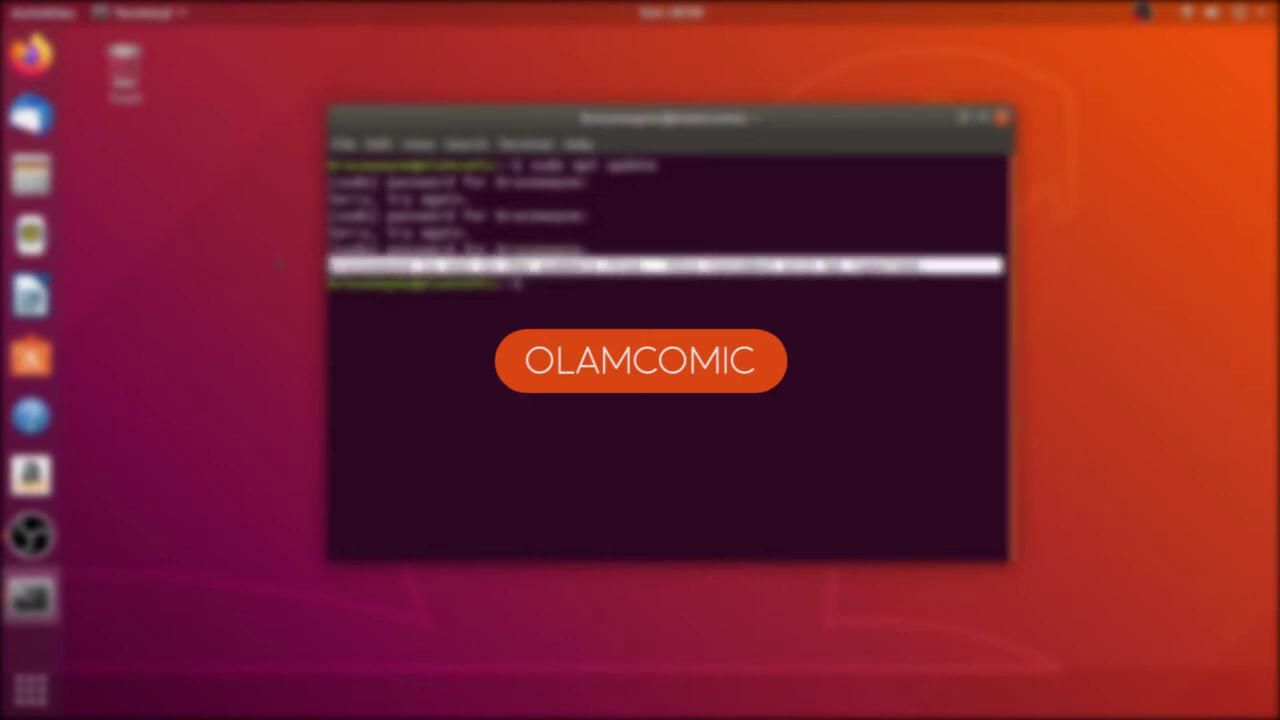
pyautogui.click(947, 270)
pyautogui.hotkey('ctrl', 'l')
pyautogui.write('cd')
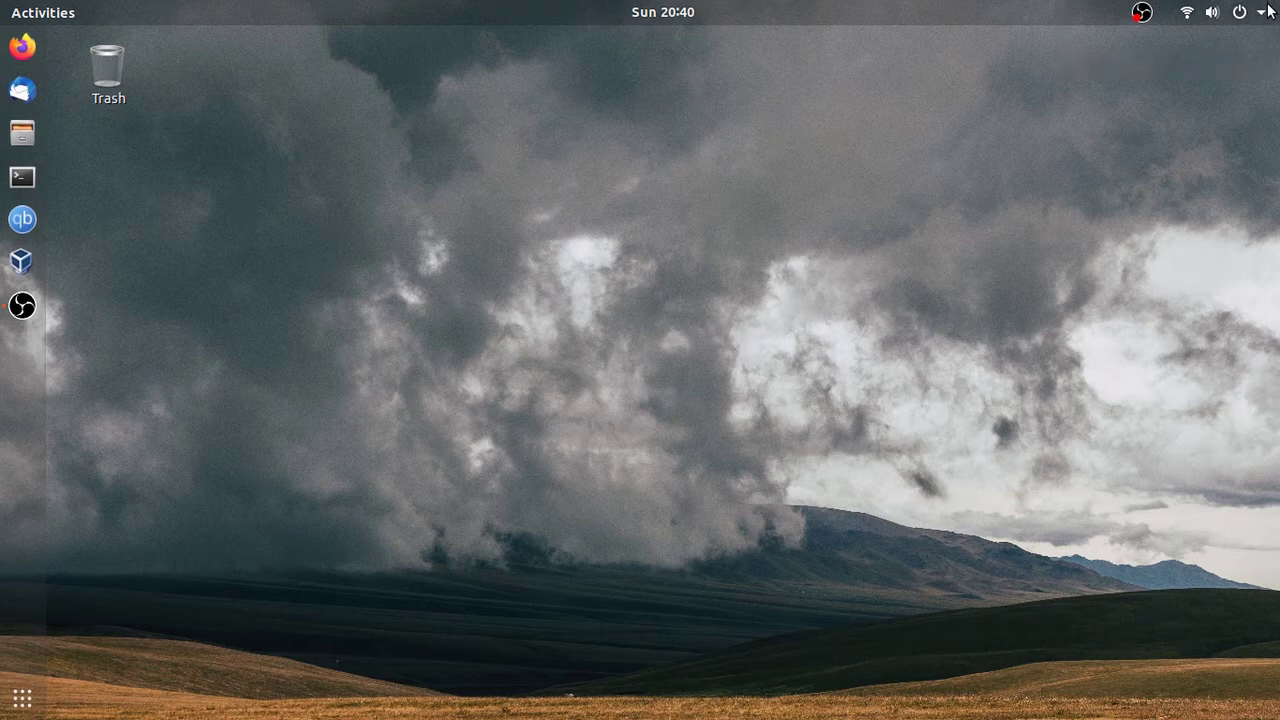
# Step: Launch Settings from the system menu and settle on the Users page after browsing About and Default Applications
pyautogui.click(1267, 10)
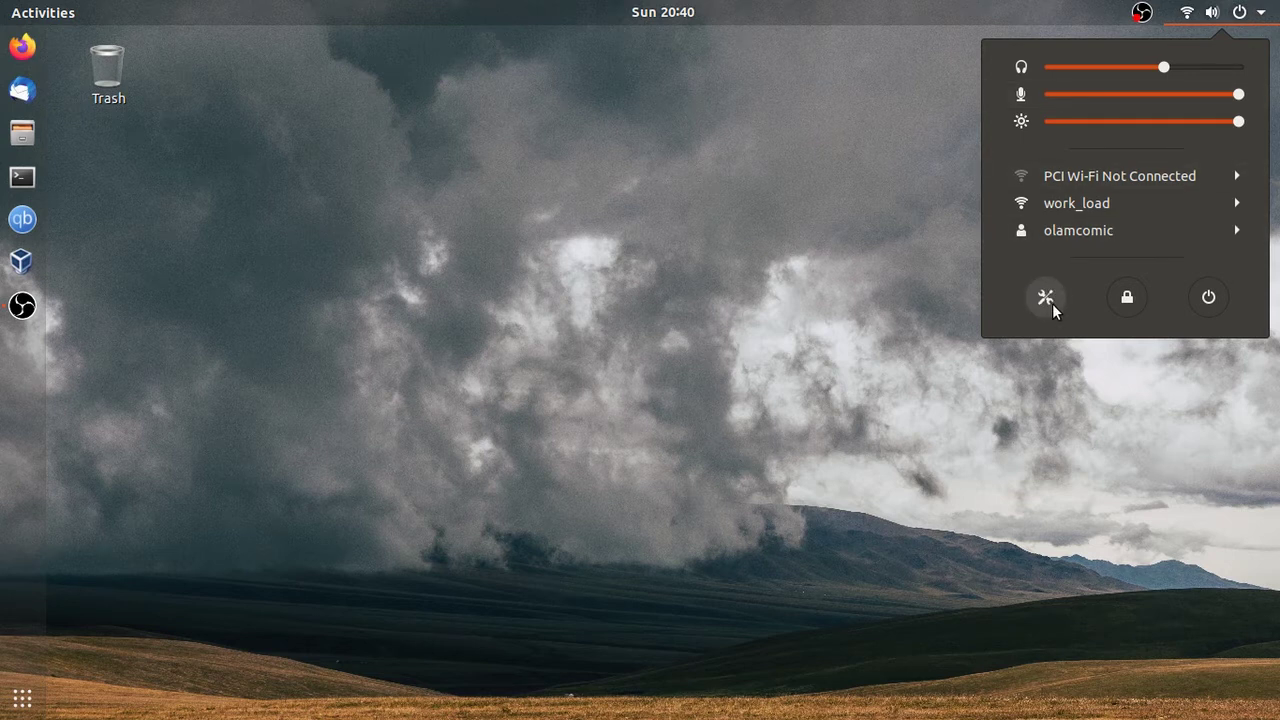
pyautogui.click(1046, 298)
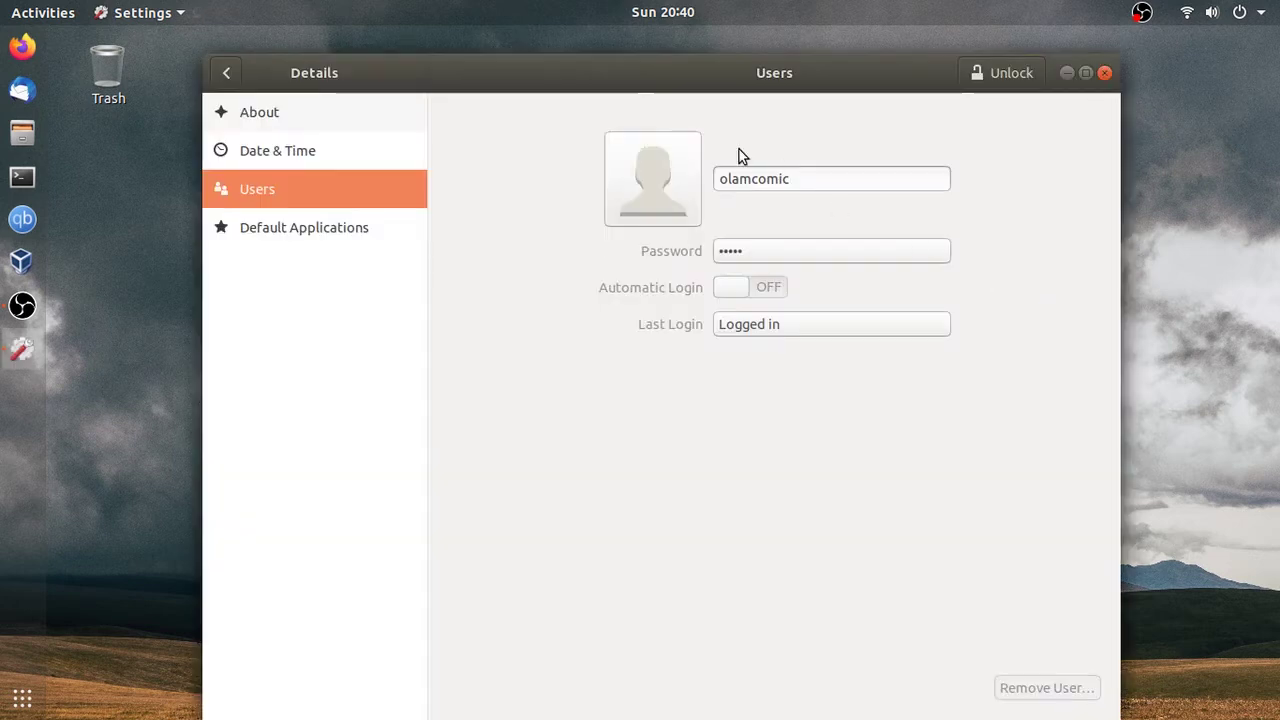
pyautogui.moveTo(778, 82); pyautogui.dragTo(789, 54)
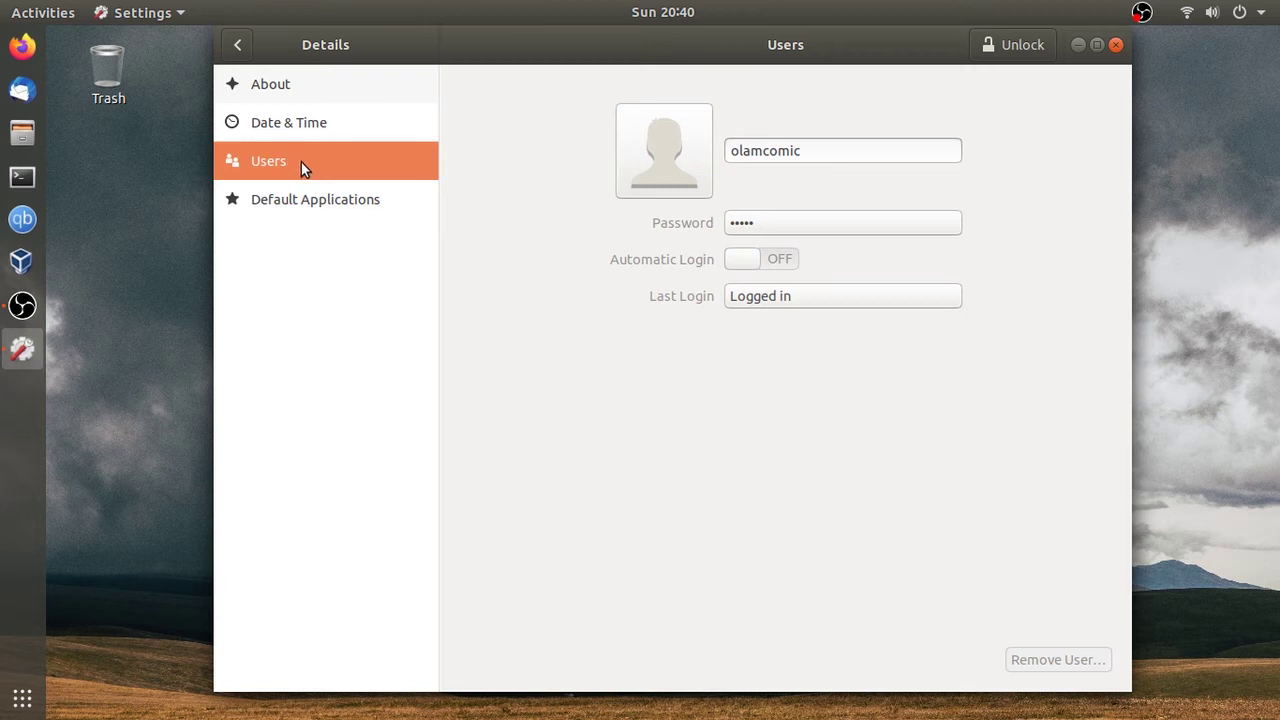
pyautogui.click(320, 90)
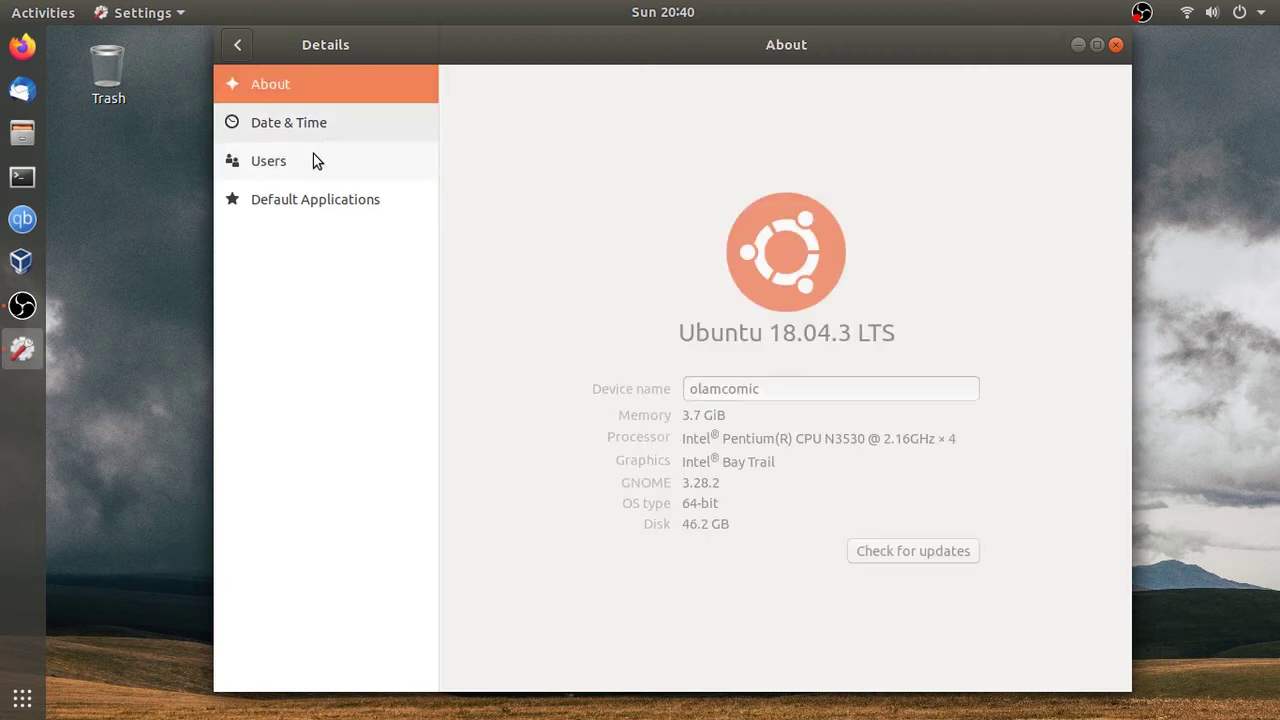
pyautogui.click(314, 165)
pyautogui.click(300, 204)
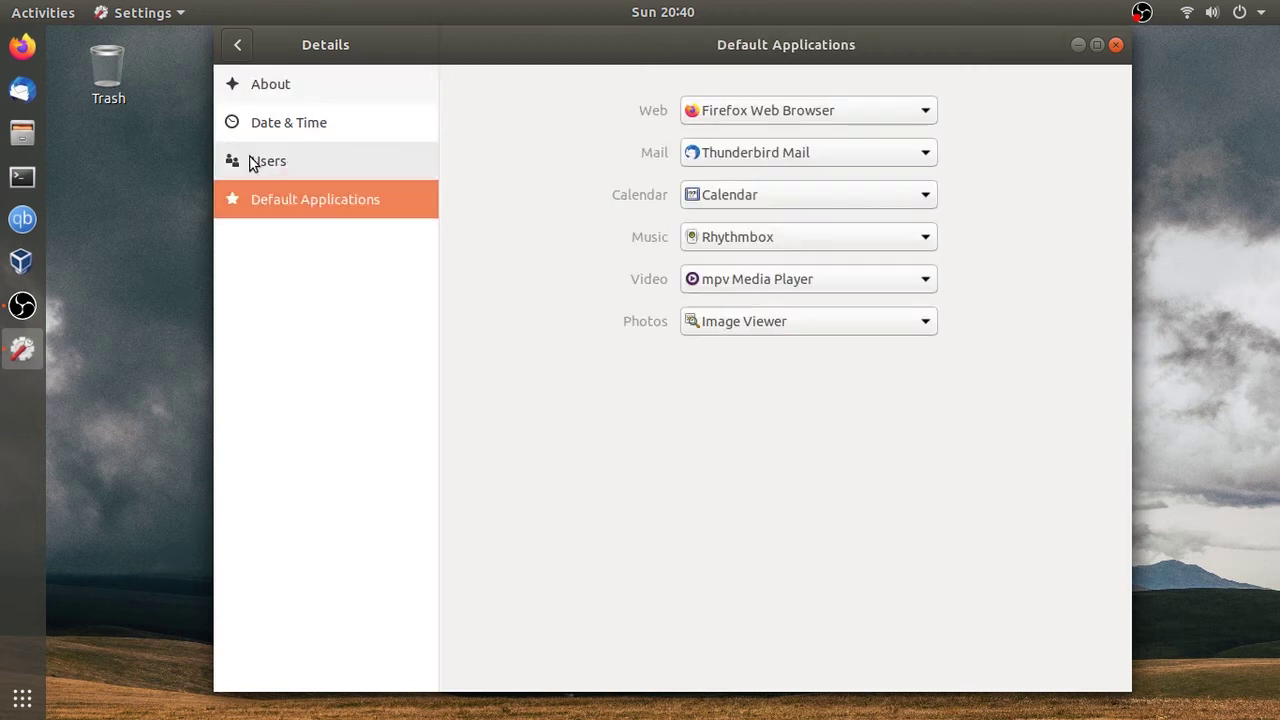
pyautogui.click(300, 163)
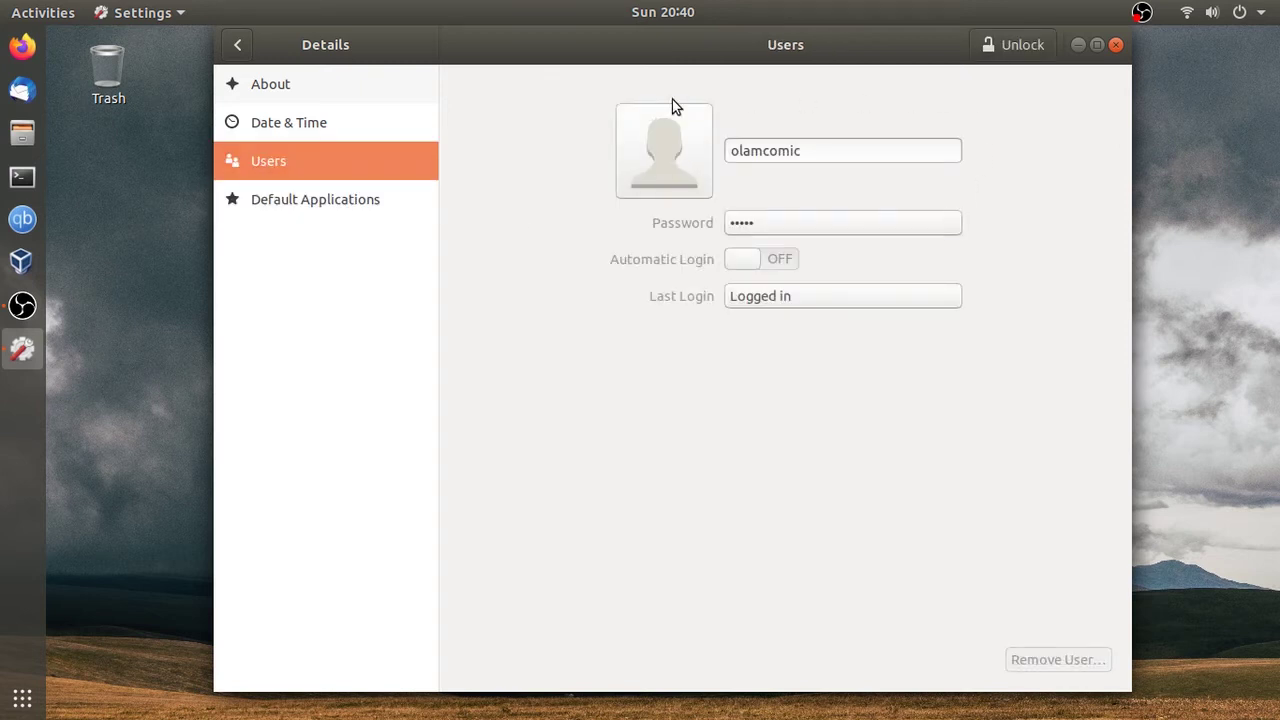
# Step: Cancel the Change Password form, then unlock the Users page with the administrator password
pyautogui.click(769, 225)
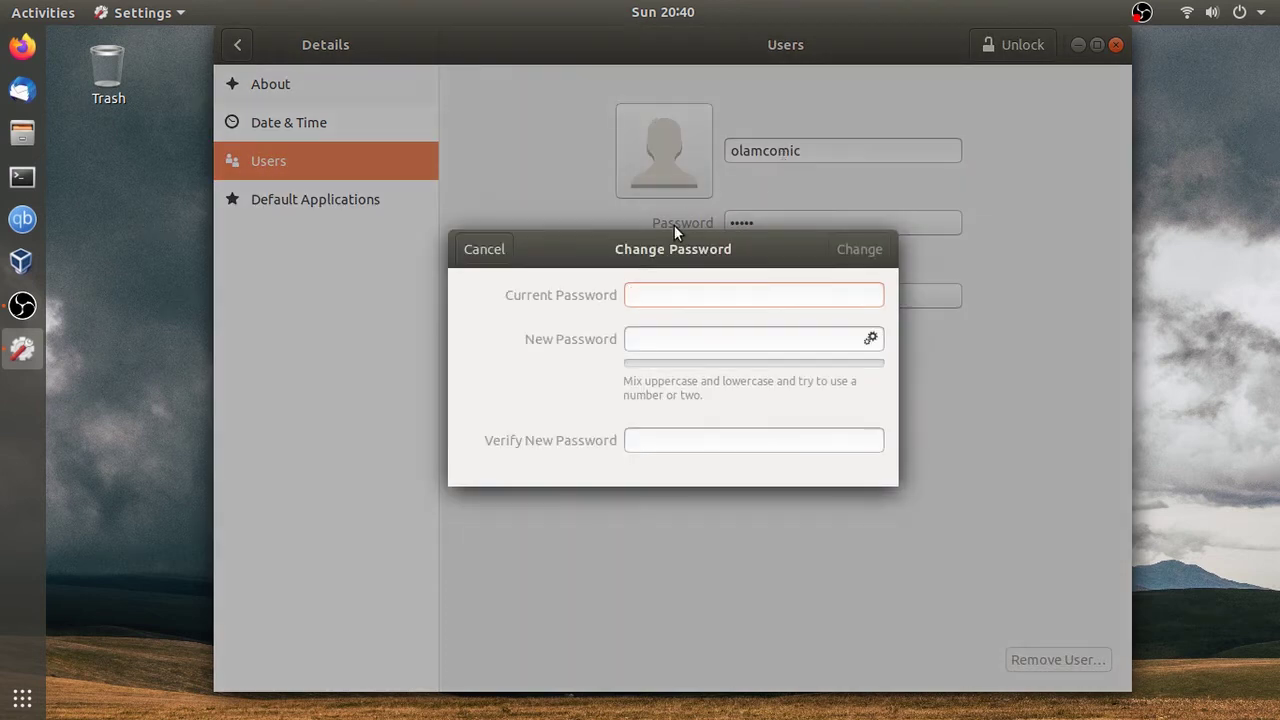
pyautogui.click(482, 247)
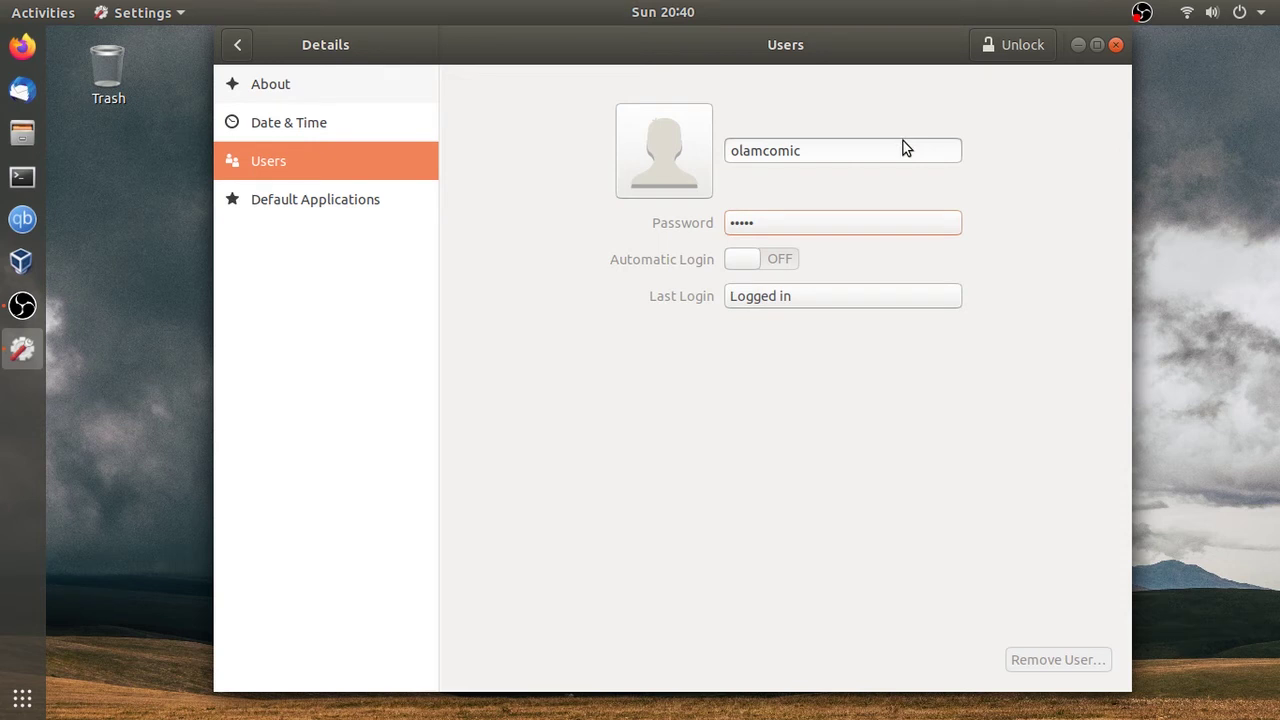
pyautogui.click(1009, 45)
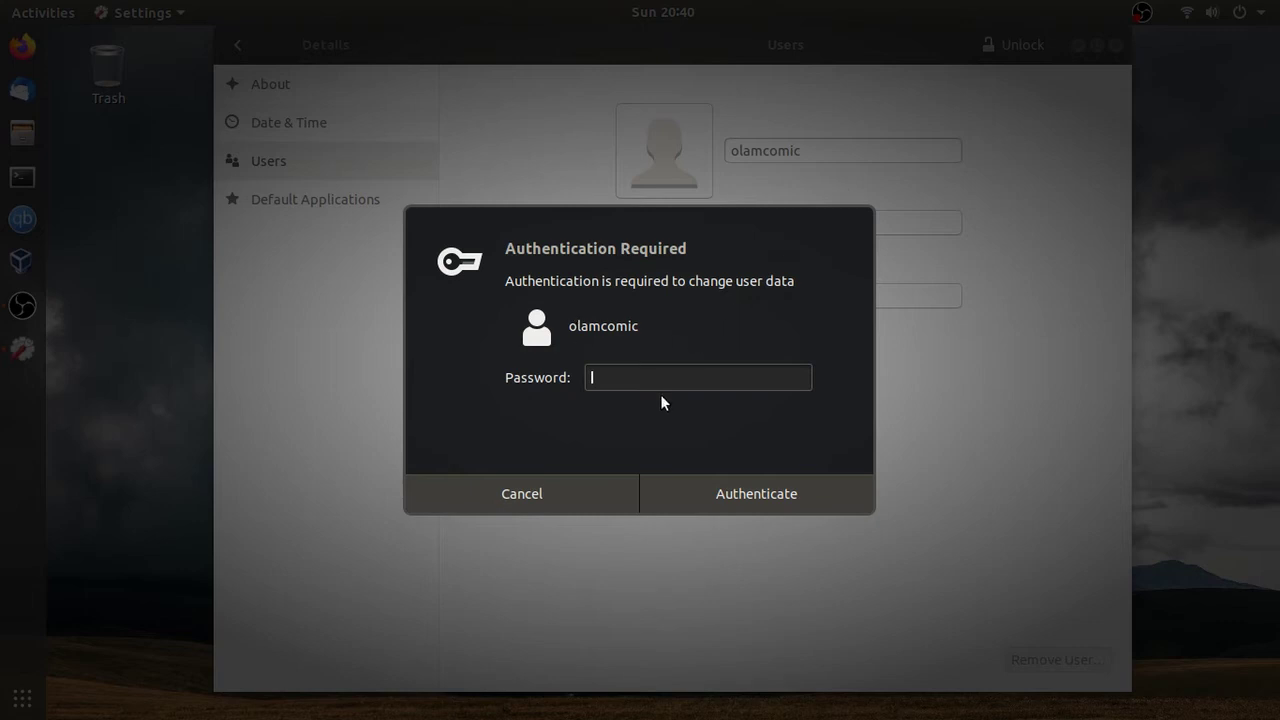
pyautogui.write('•••••••••')
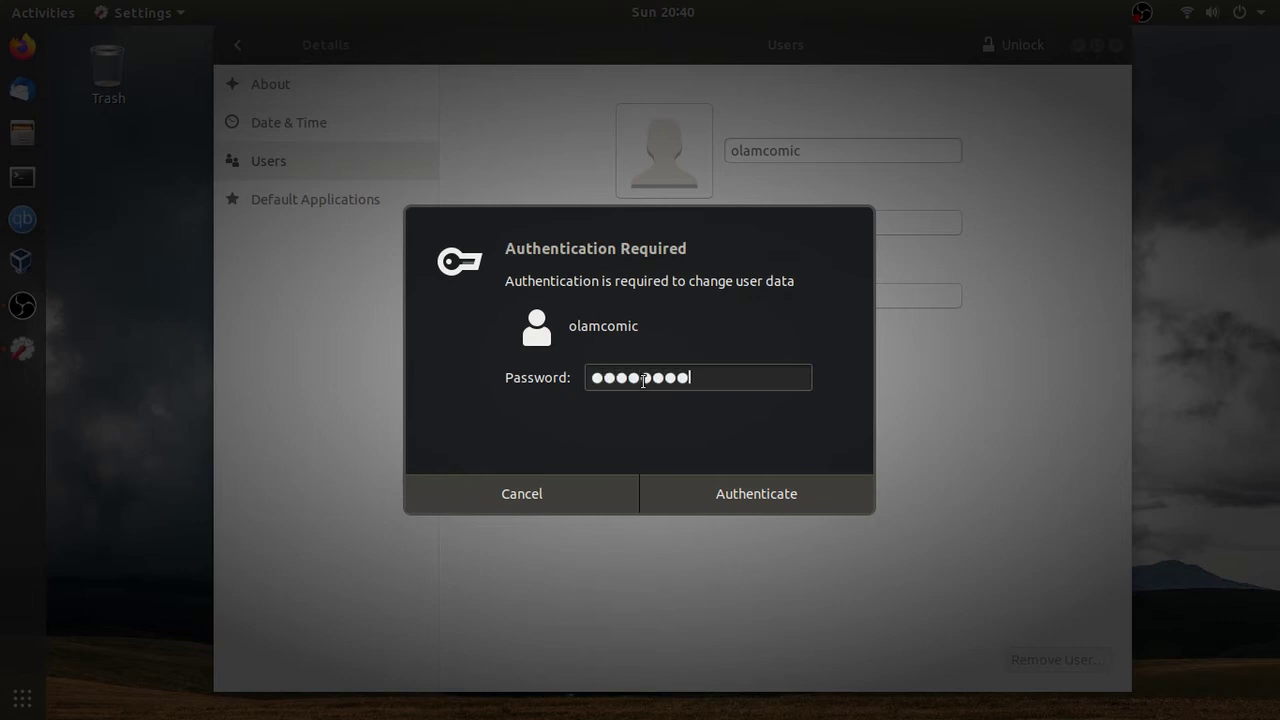
pyautogui.write('••••')
pyautogui.press('Return')
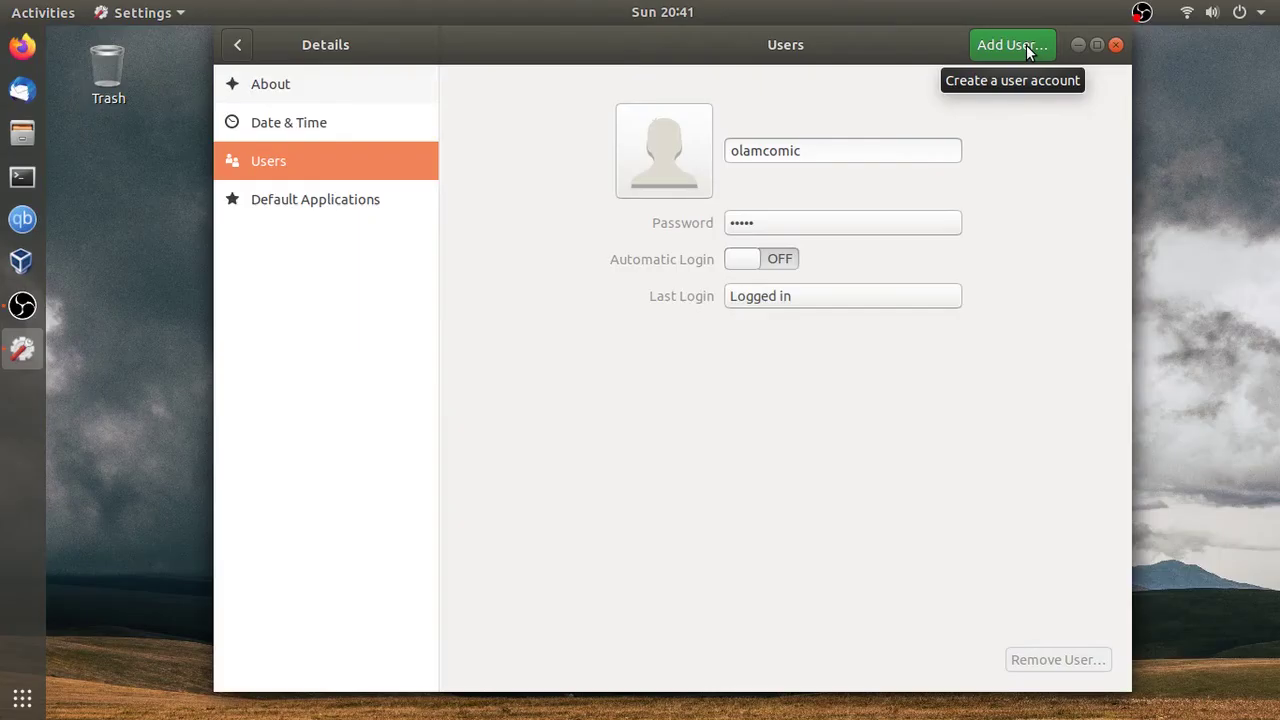
# Step: Add a user with the new person's full name and auto-filled username, choosing 'Set a password now'
pyautogui.click(1028, 48)
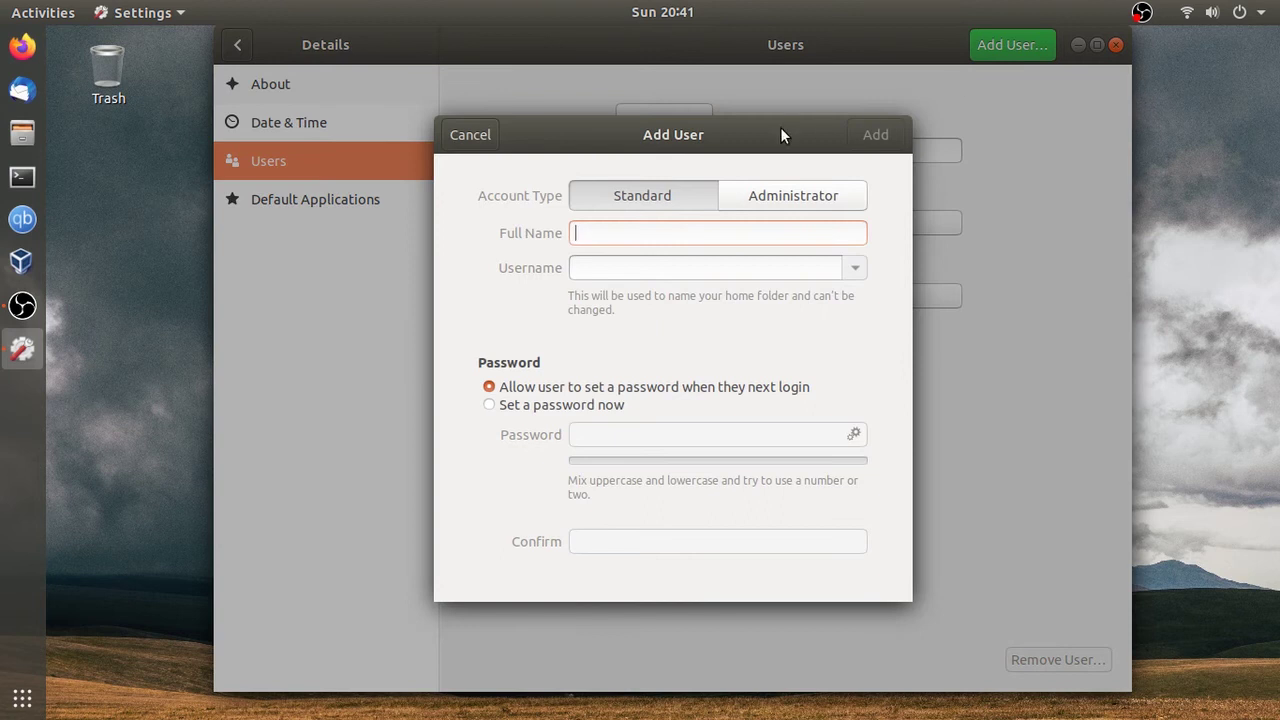
pyautogui.moveTo(782, 135); pyautogui.dragTo(790, 135)
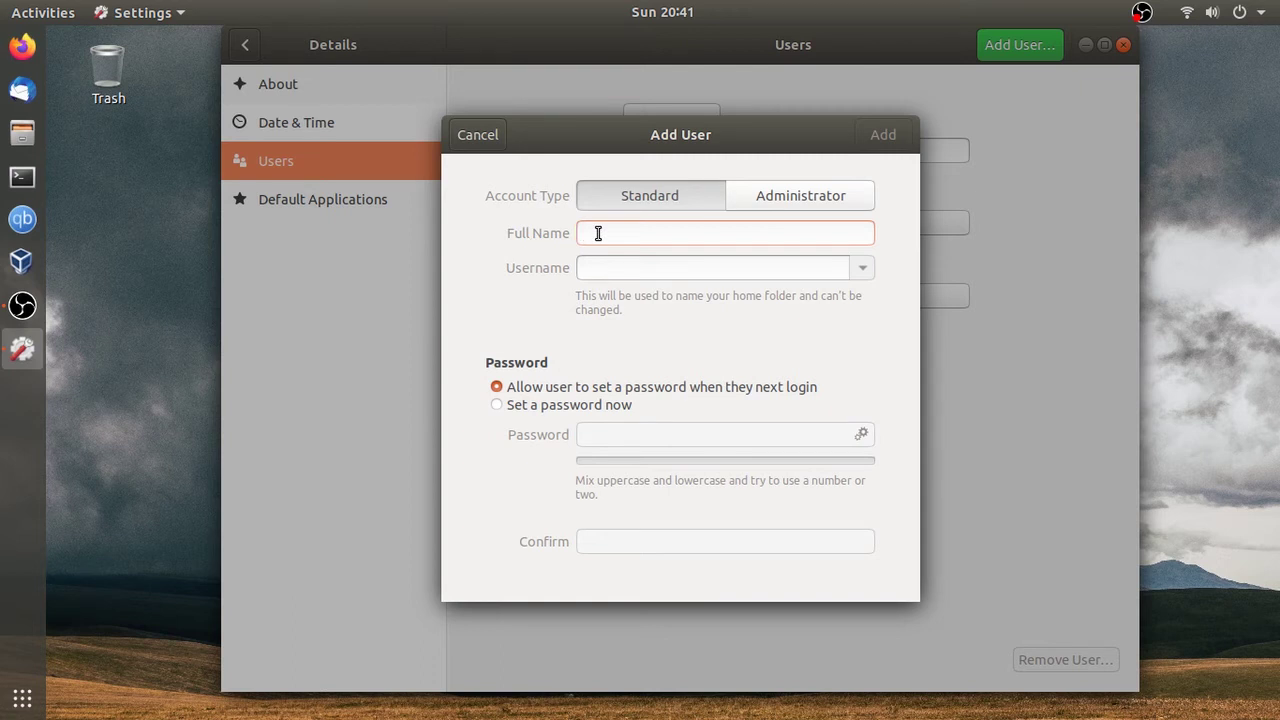
pyautogui.write('bruce wayne')
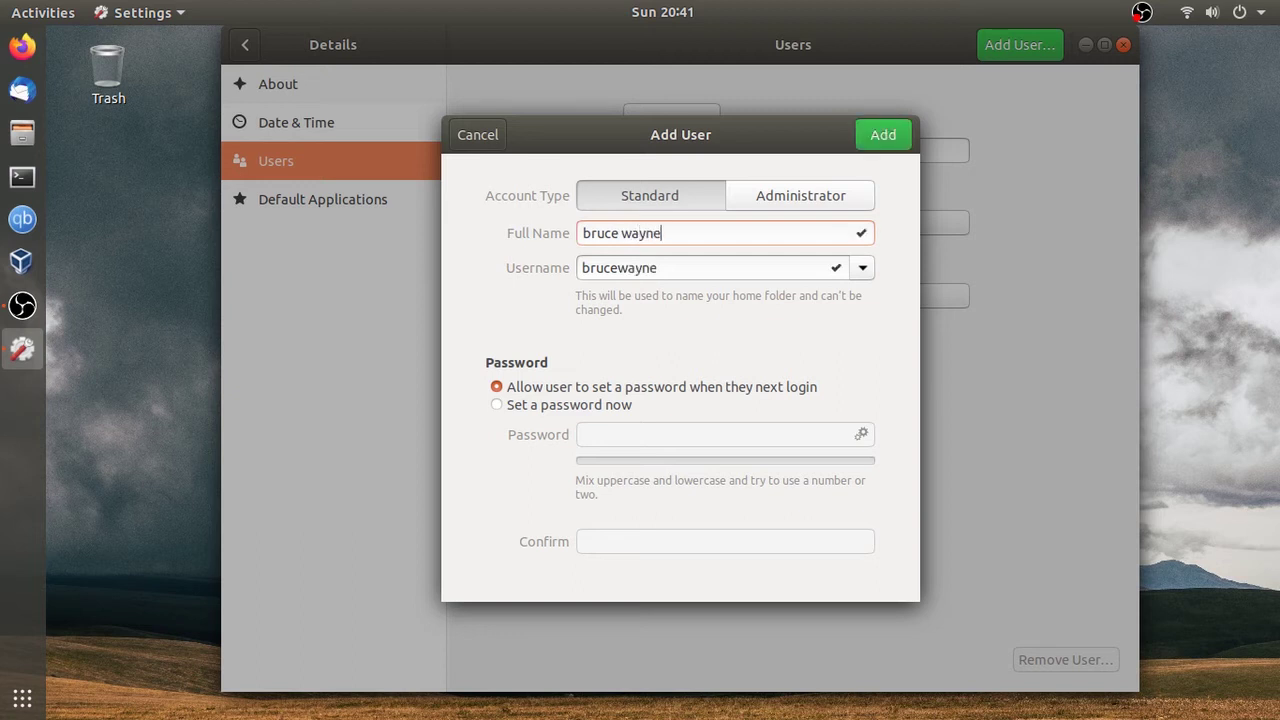
pyautogui.click(683, 267)
pyautogui.moveTo(680, 270); pyautogui.dragTo(583, 243)
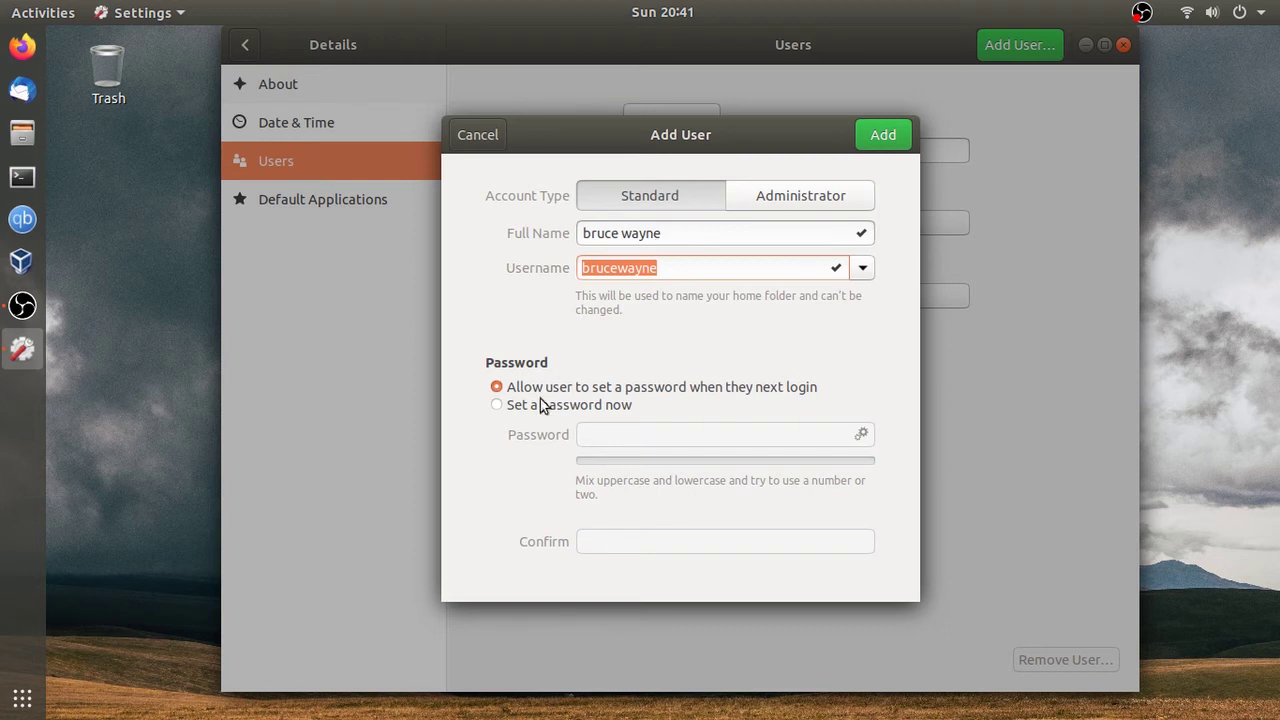
pyautogui.click(499, 407)
# Step: Enter the new account's password and move on to the Confirm field
pyautogui.click(593, 435)
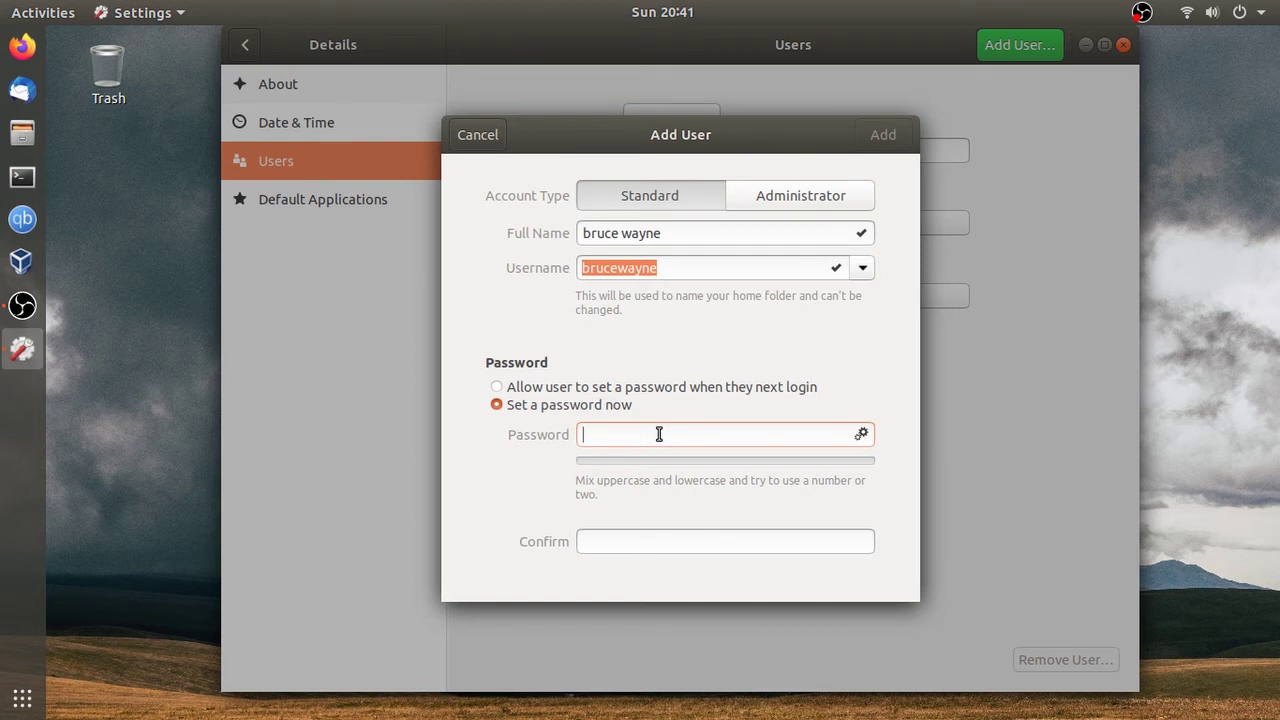
pyautogui.write('••')
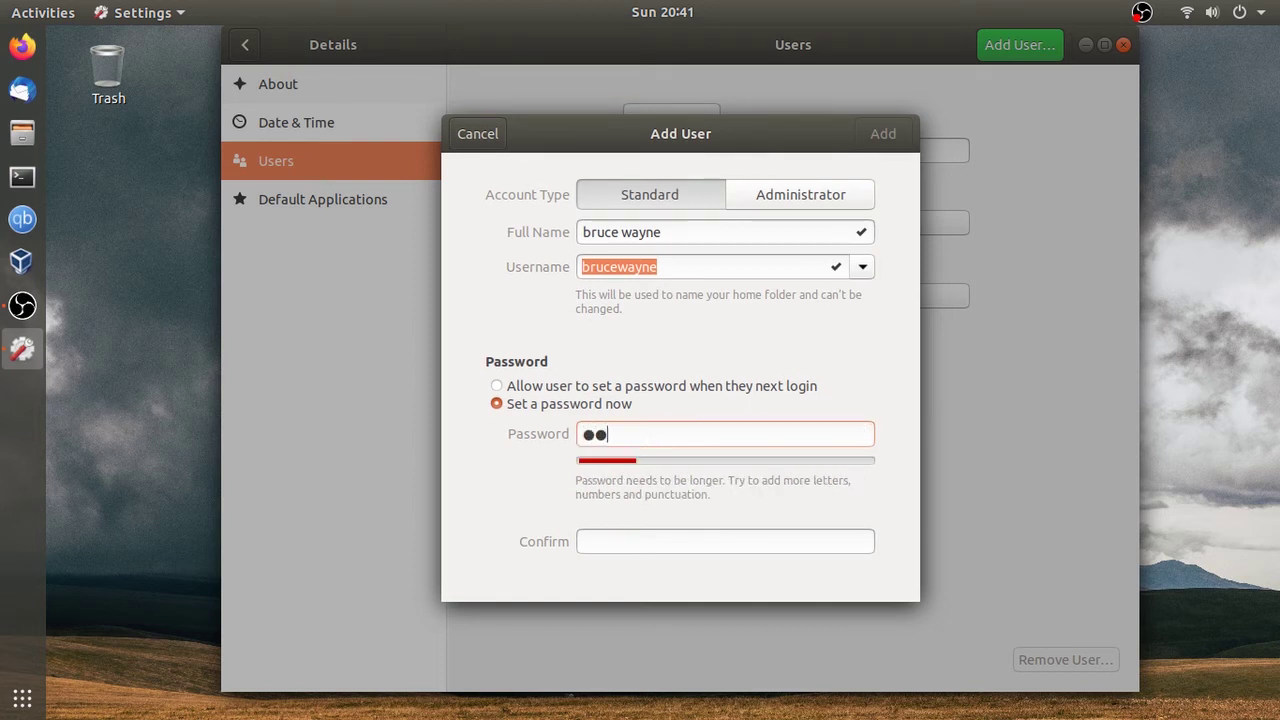
pyautogui.write('••••••••')
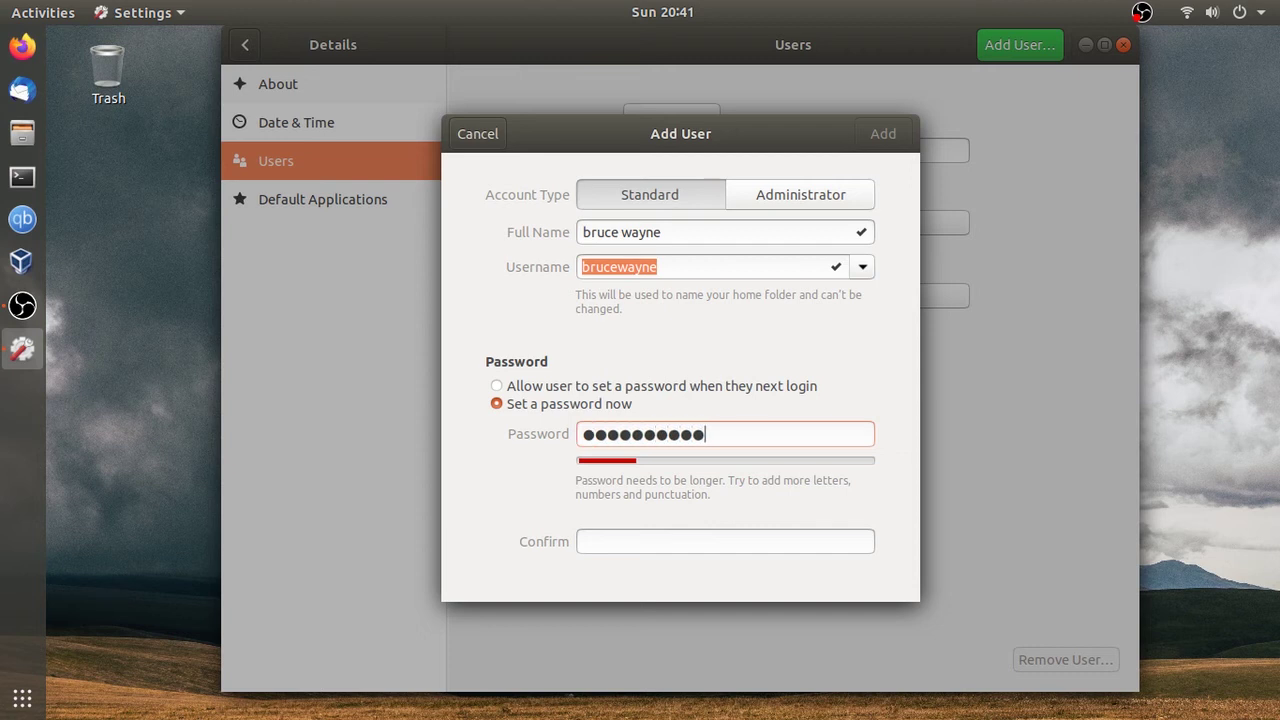
pyautogui.press('Tab')
pyautogui.write('••••••••••')
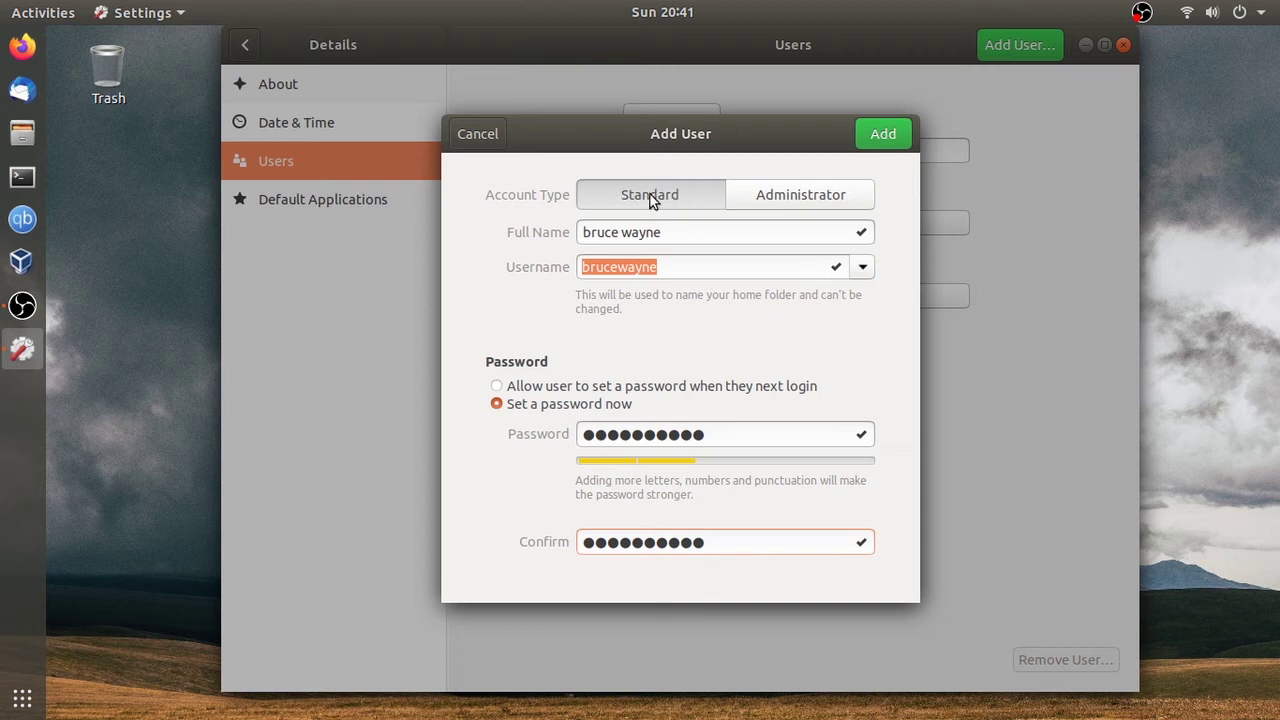
# Step: Leave Account Type on Standard after trying Administrator, and add the user
pyautogui.click(825, 198)
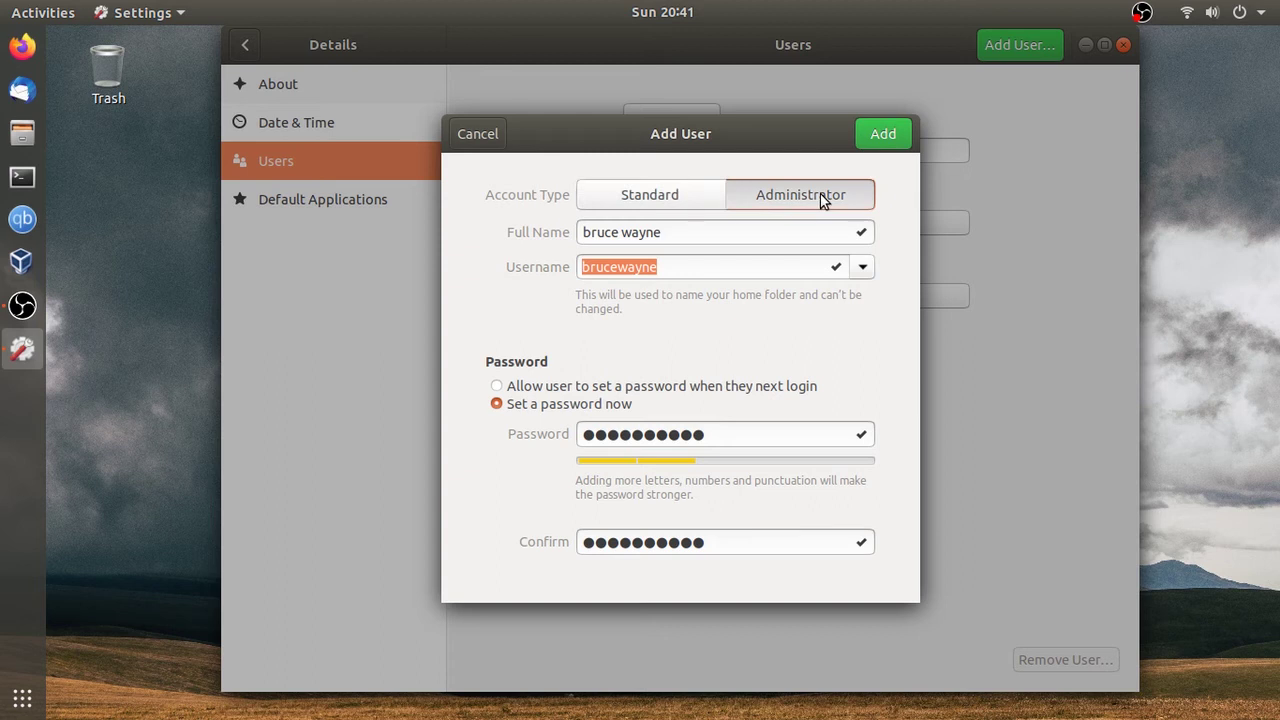
pyautogui.click(673, 203)
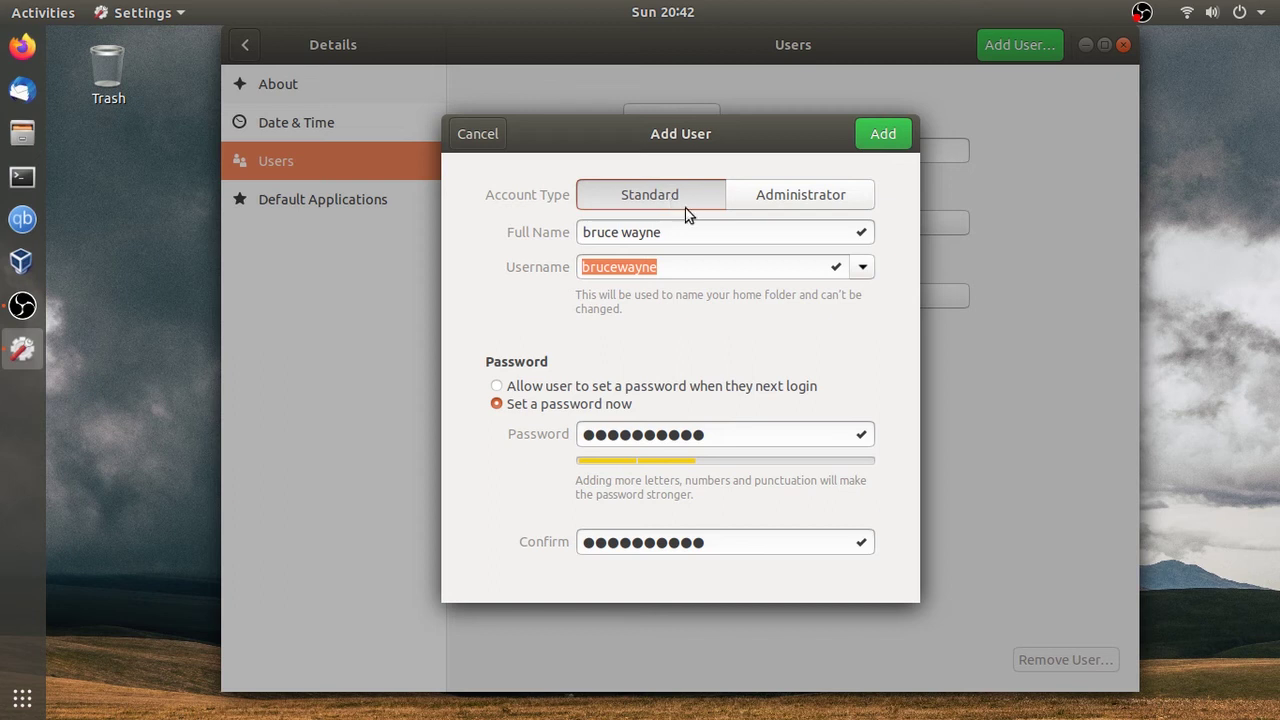
pyautogui.click(886, 136)
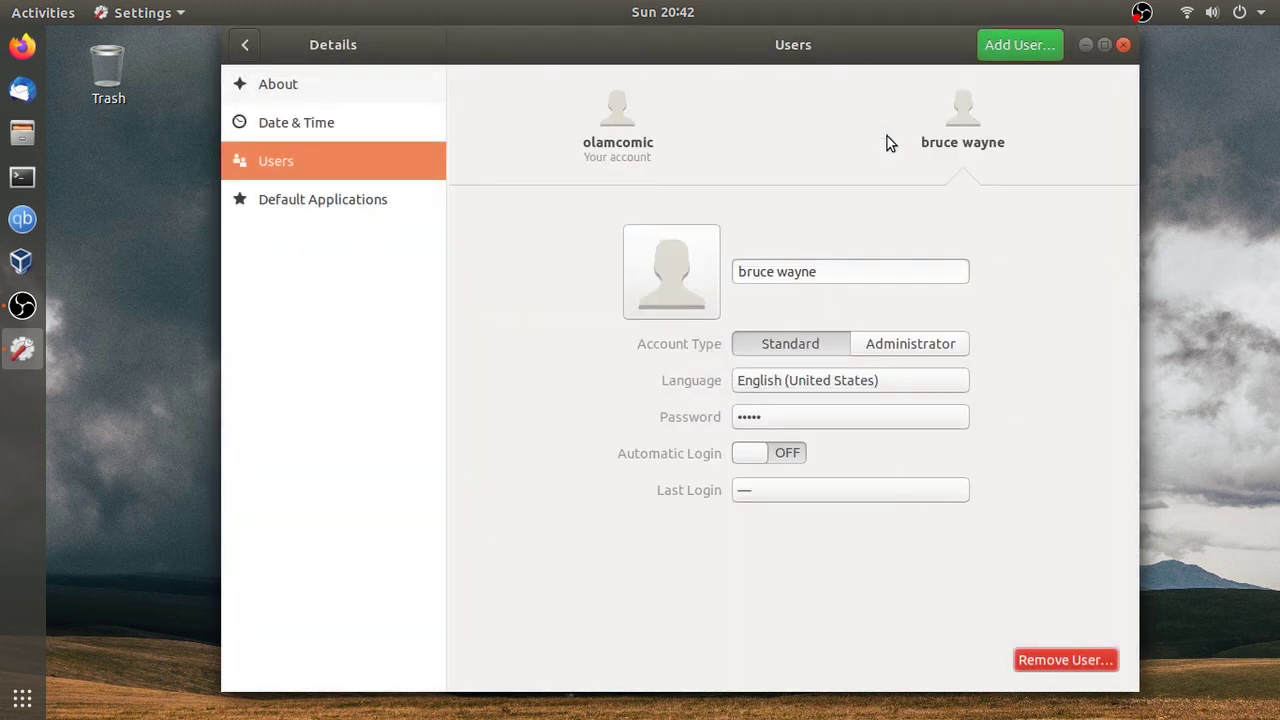
# Step: Close Settings and expand the current user's entry in the system menu
pyautogui.click(1124, 46)
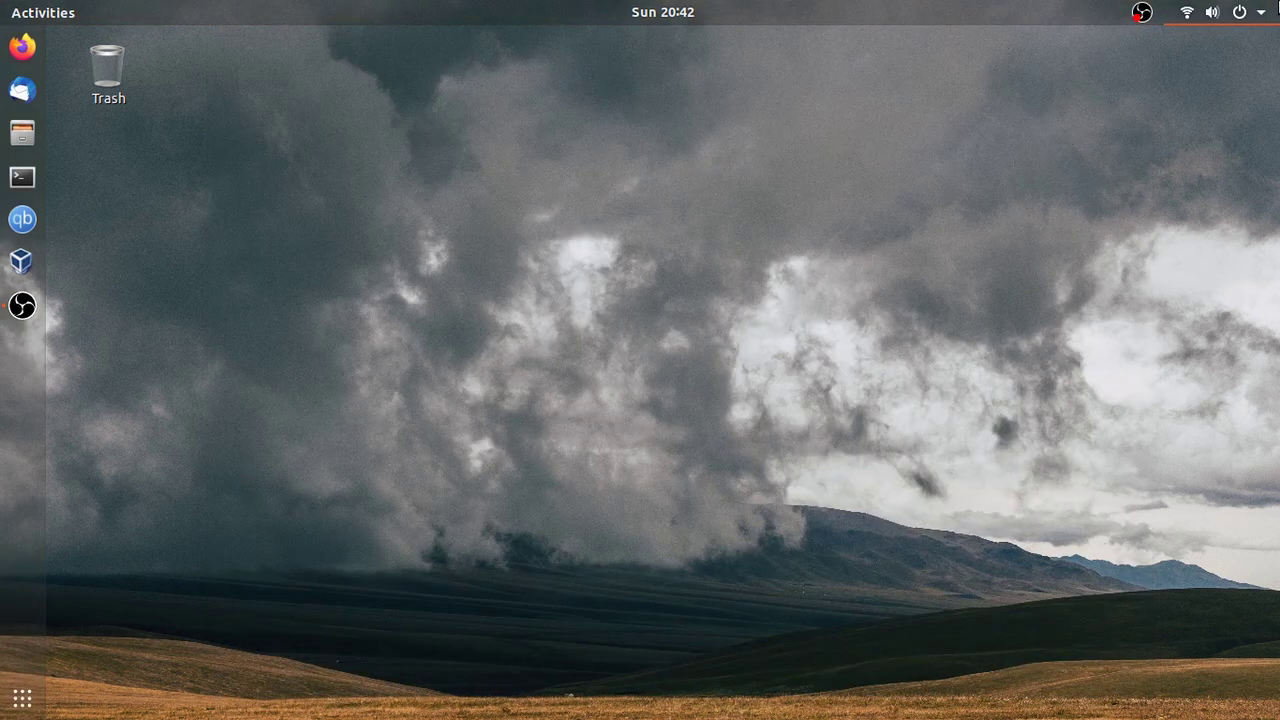
pyautogui.click(1240, 12)
pyautogui.click(1099, 229)
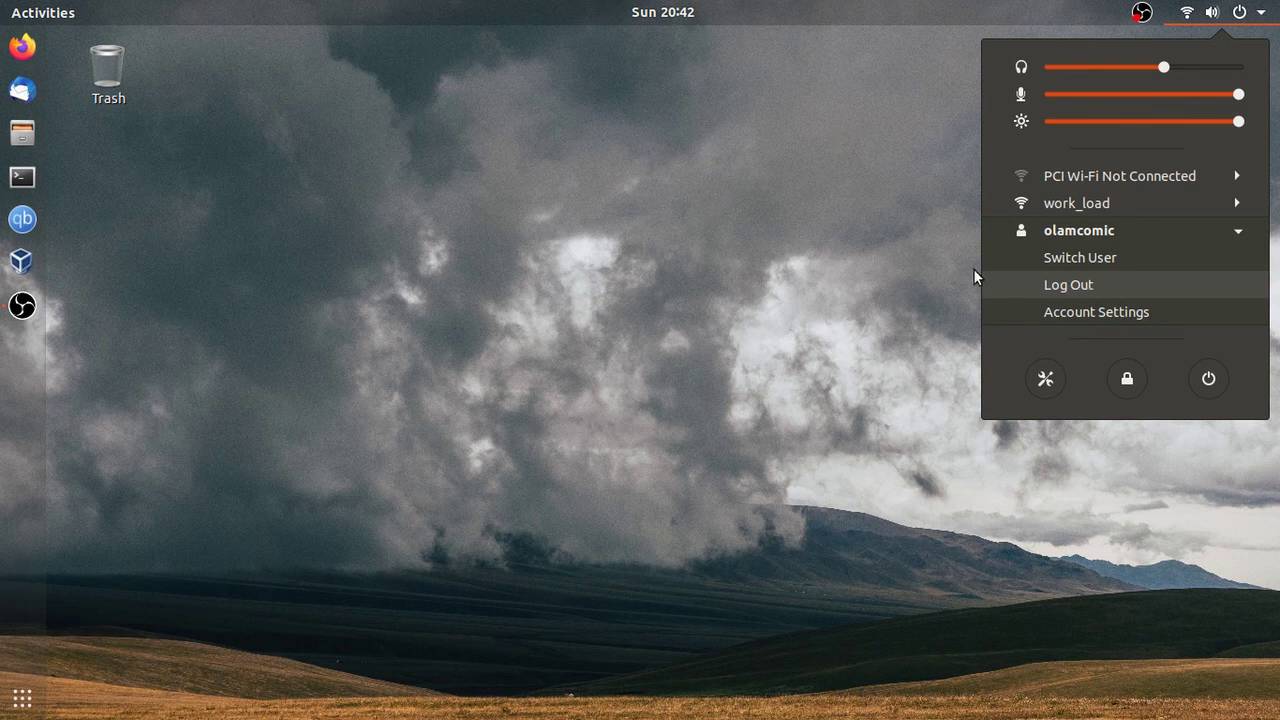
# Step: Log out and type the new account's password at the login screen
pyautogui.click(922, 251)
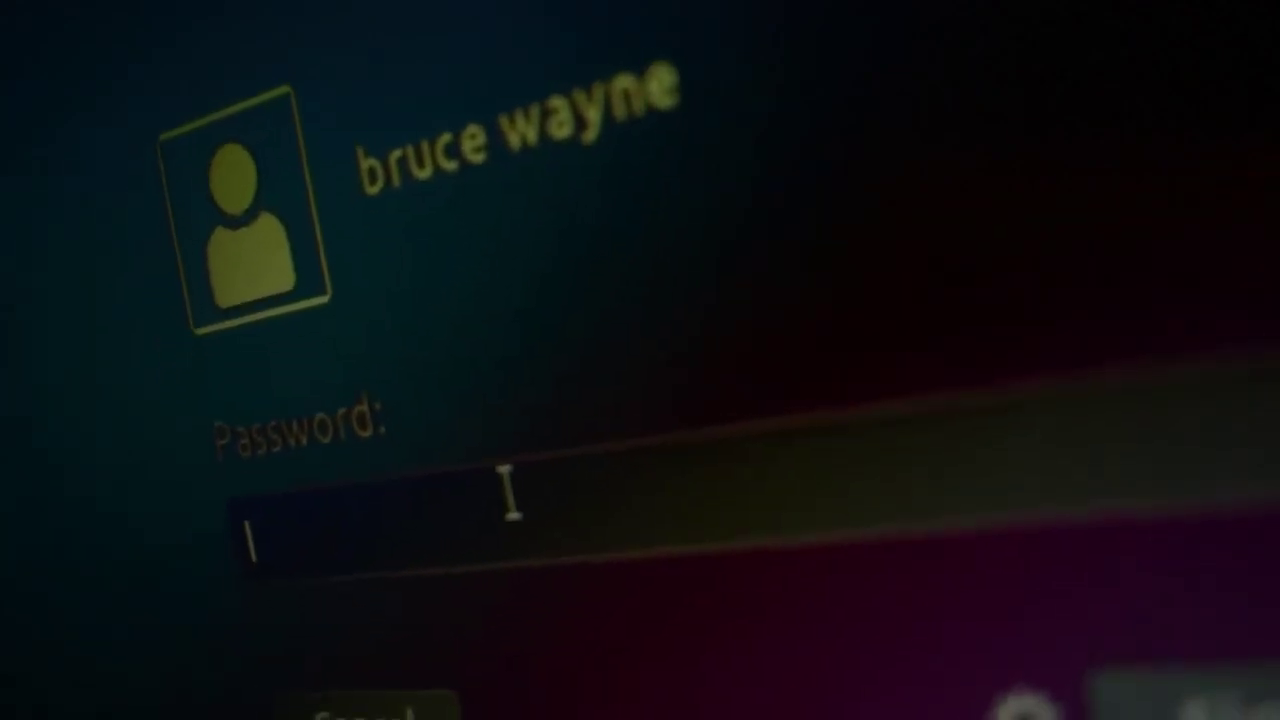
pyautogui.write('abcd')
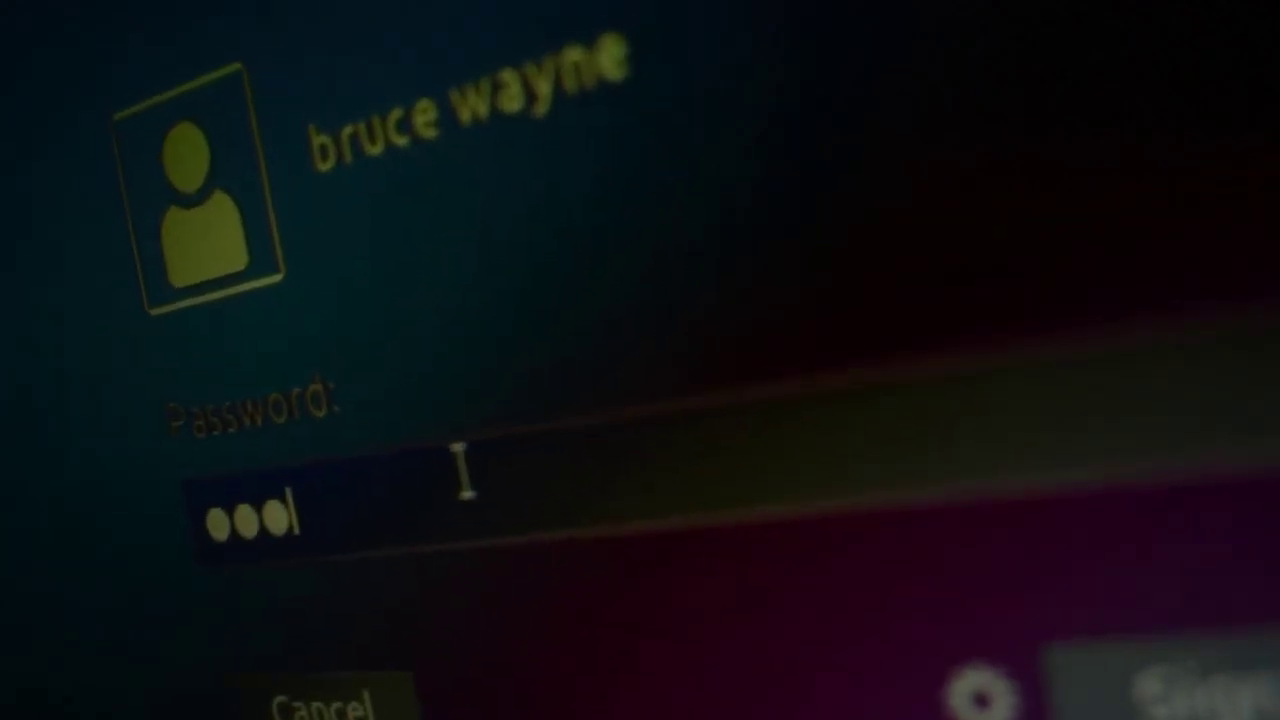
pyautogui.write('efghi')
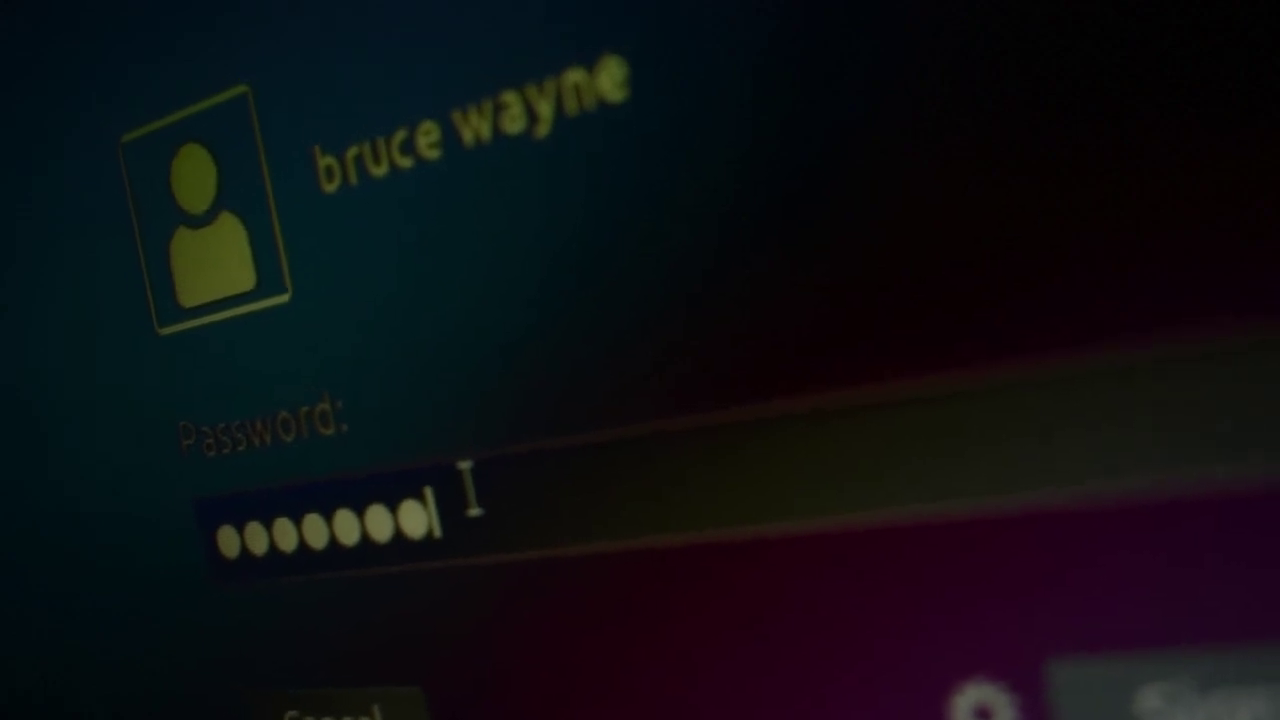
pyautogui.write('j')
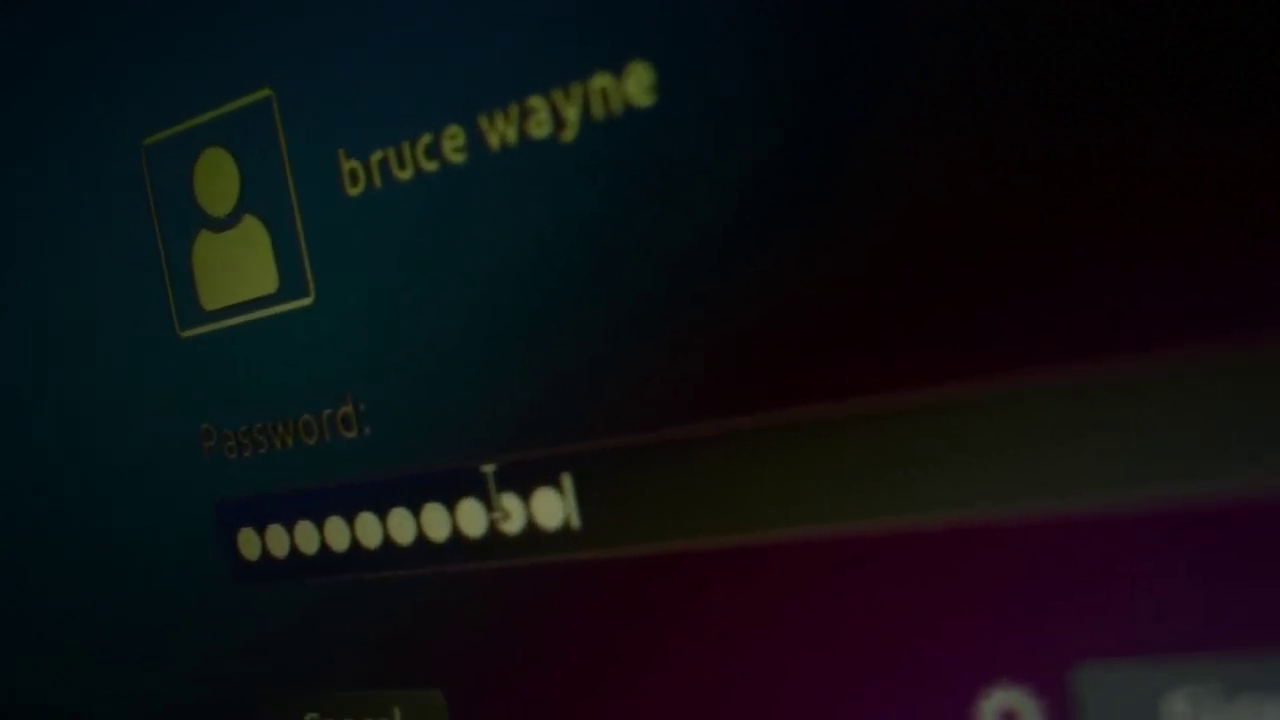